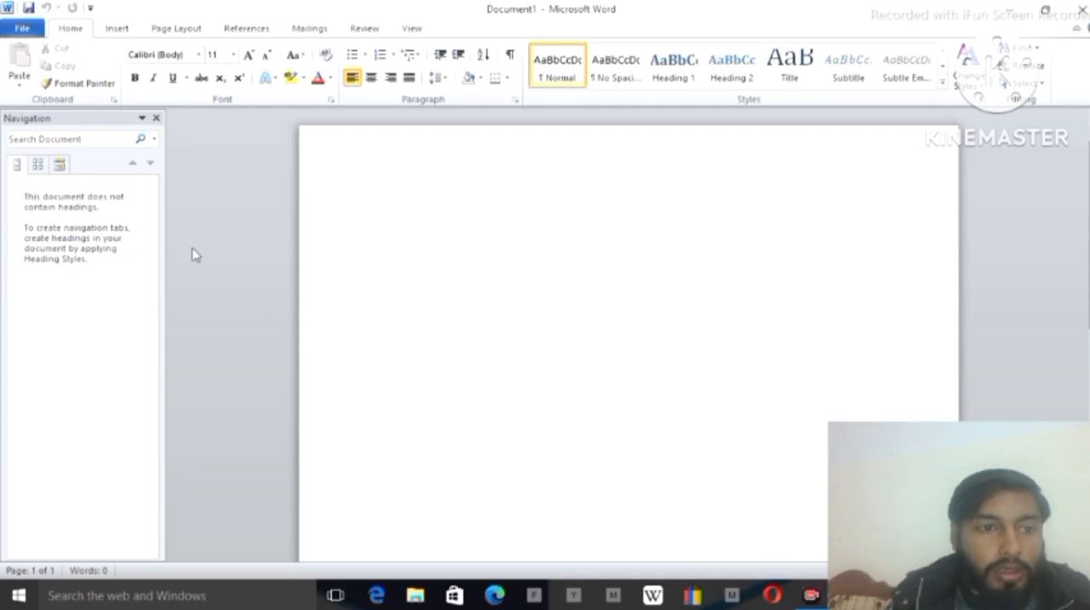
Close the Navigation pane and dismiss the SEEYOU loading error shown over the page
left_click(156, 120)
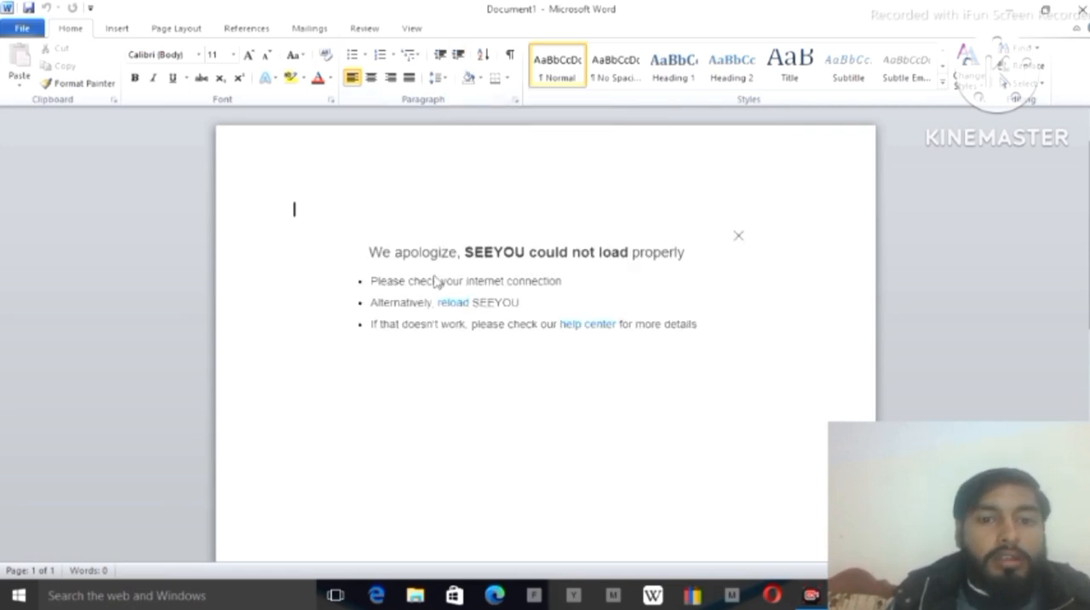
left_click(740, 240)
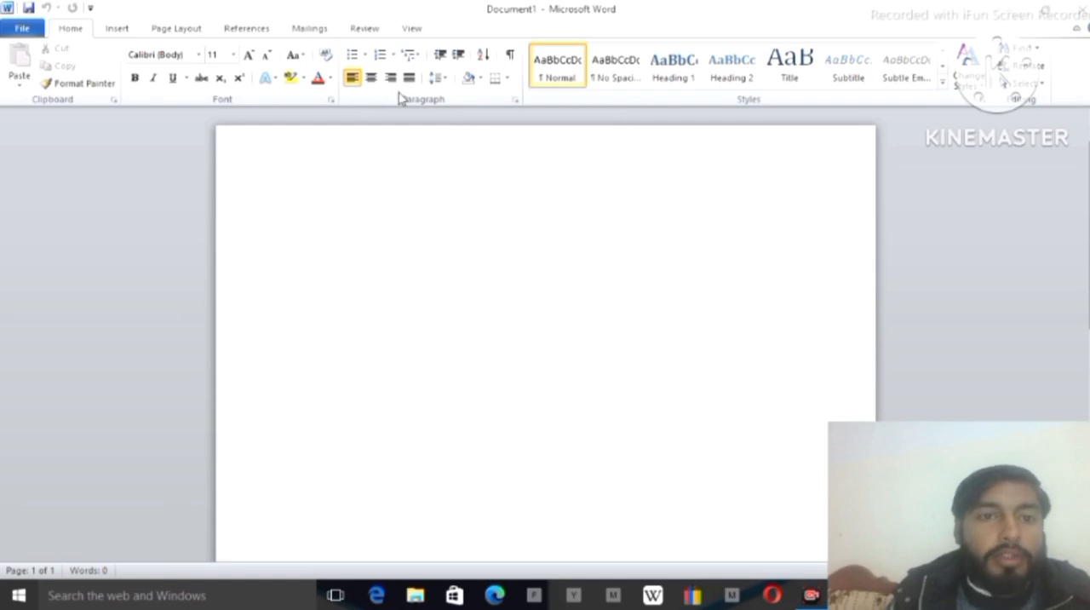
left_click(332, 100)
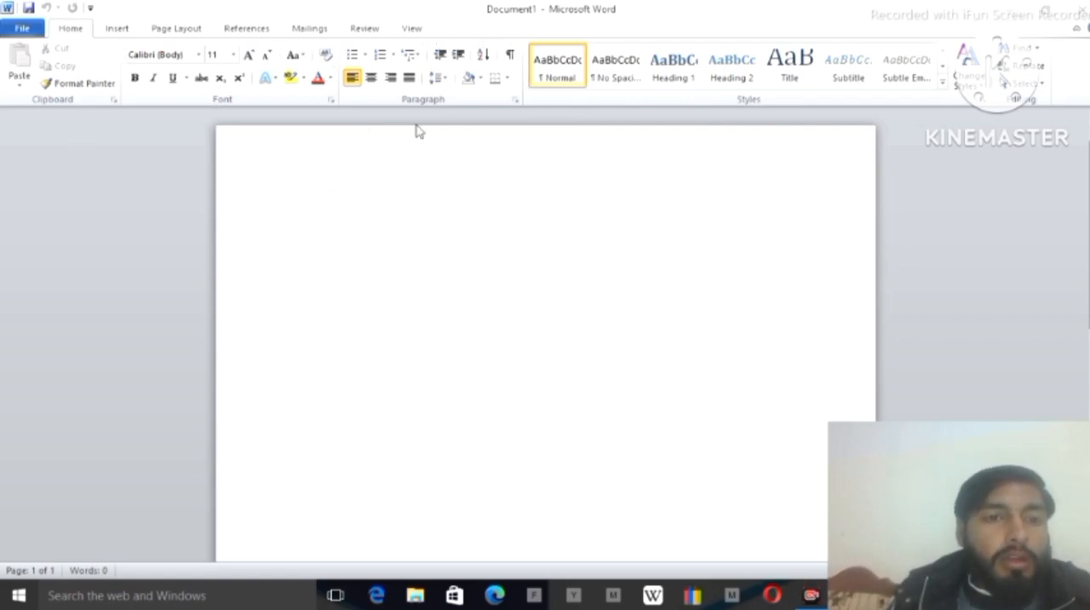
Display the ruler and reduce the page's top margin to about 0.5 inch
left_click(413, 29)
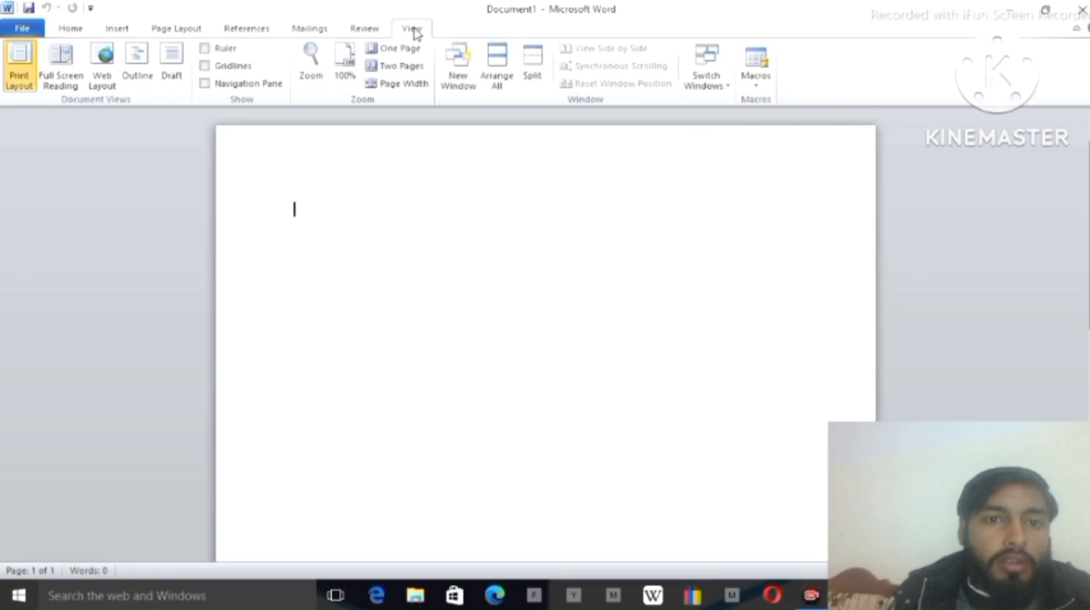
left_click(212, 52)
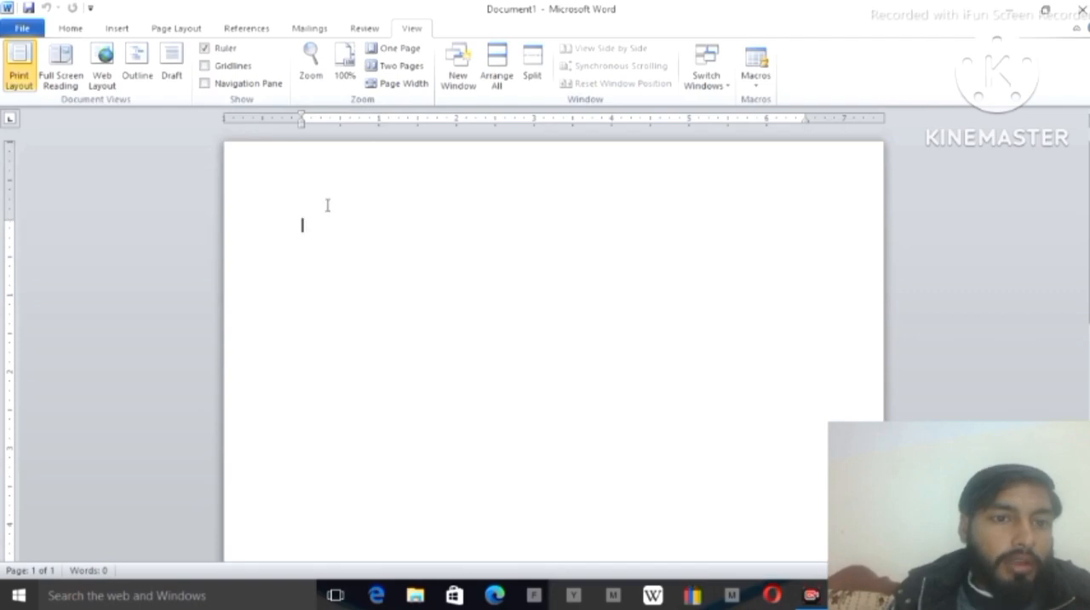
left_click(90, 28)
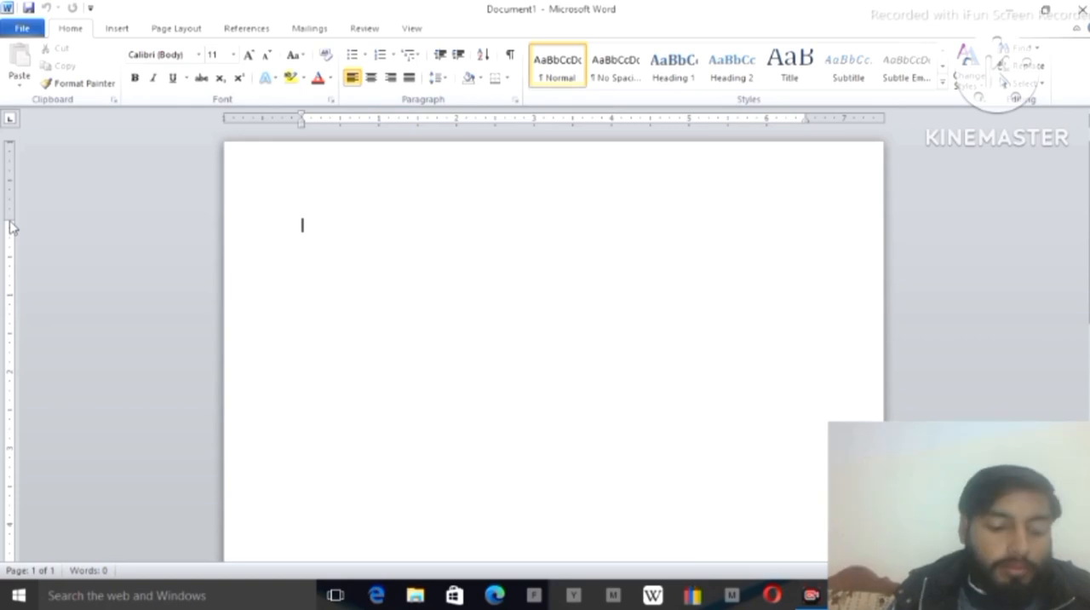
left_click_drag(11, 226, 10, 186)
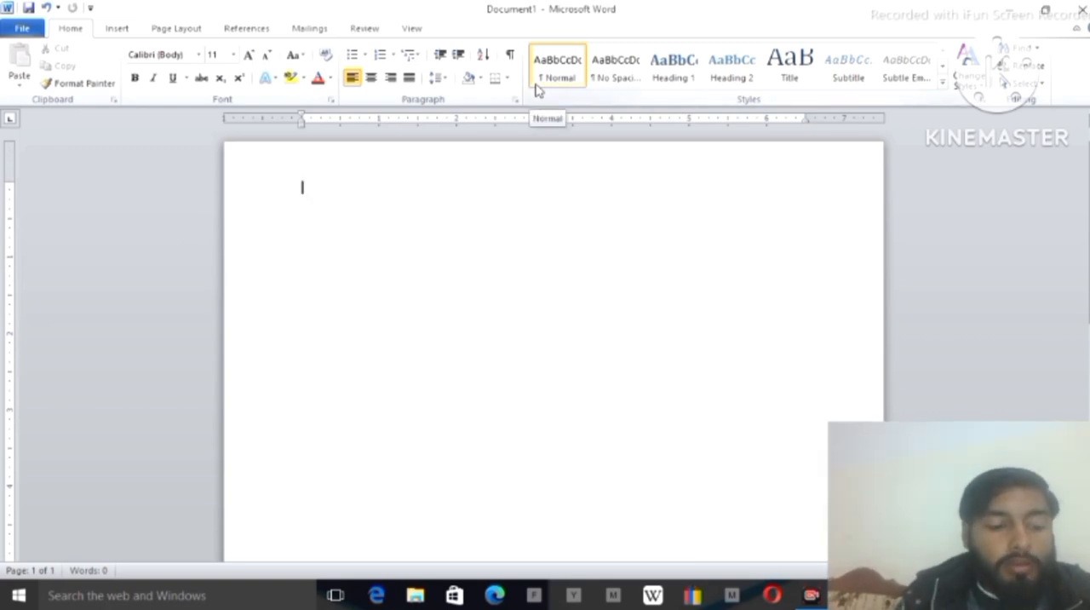
Enter the heading text "The Future Eductor School System" on the first line of the page
type("Th")
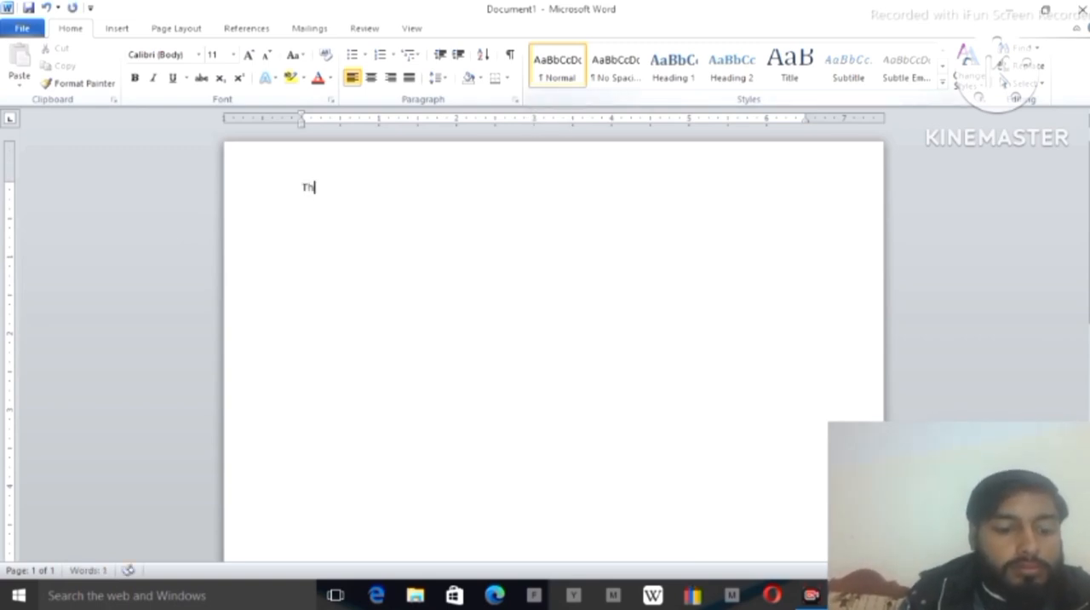
type("e F")
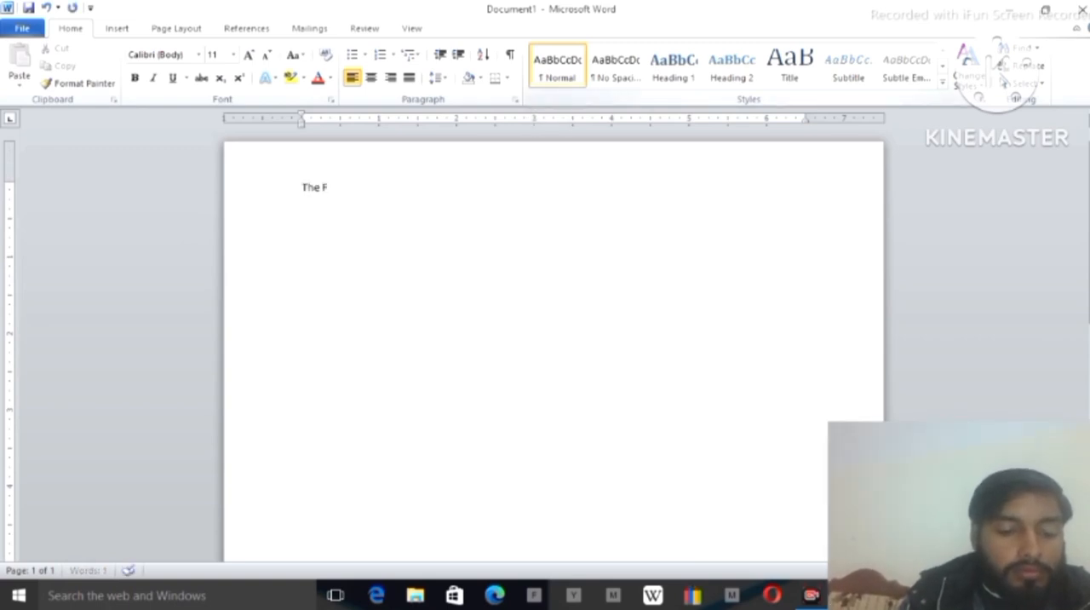
type("uture ")
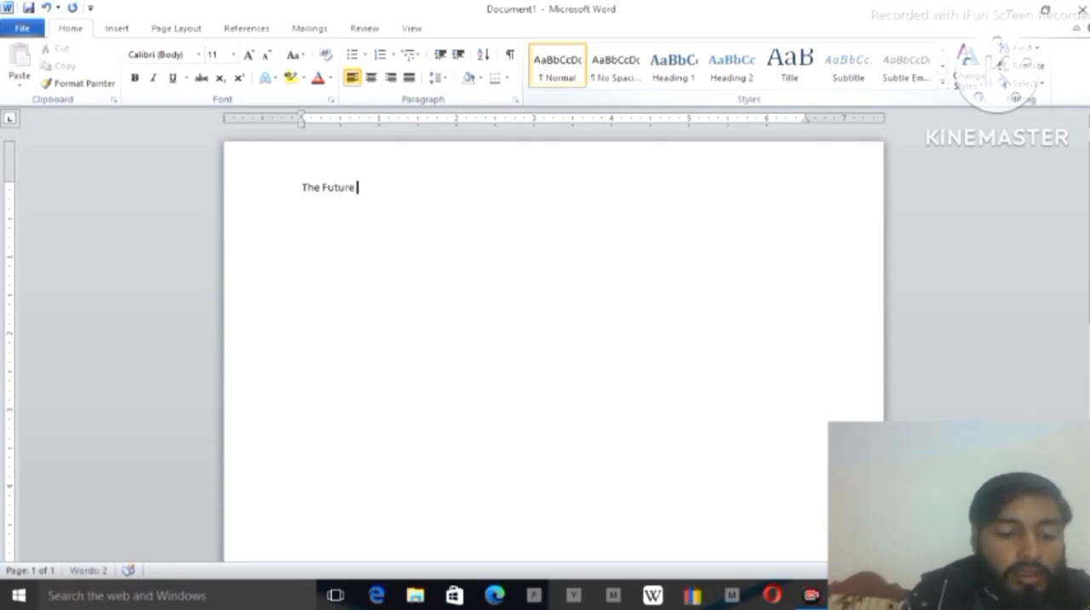
type("E")
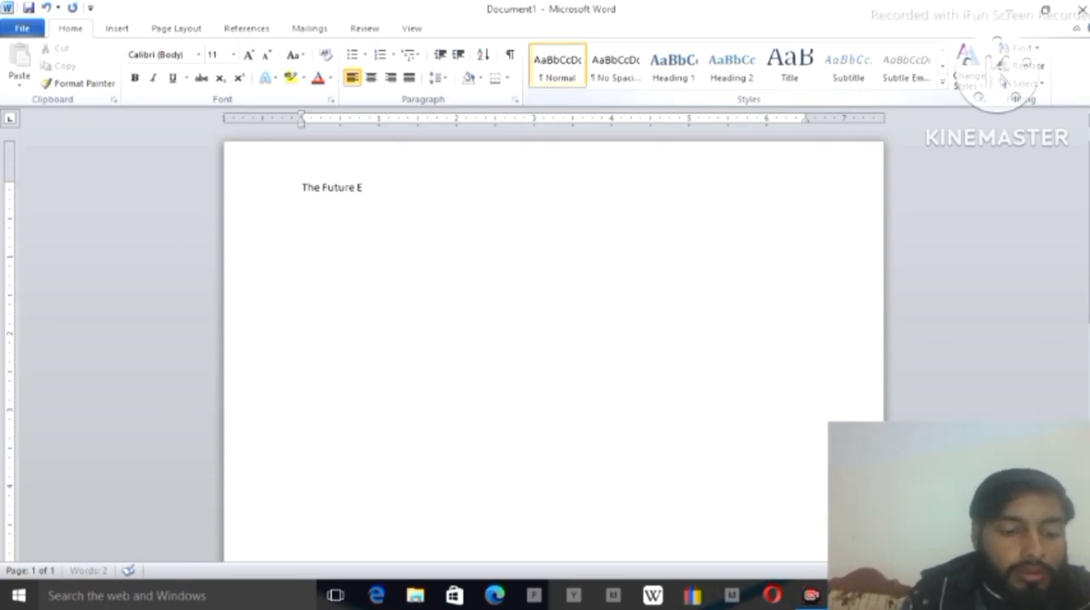
type("ducto")
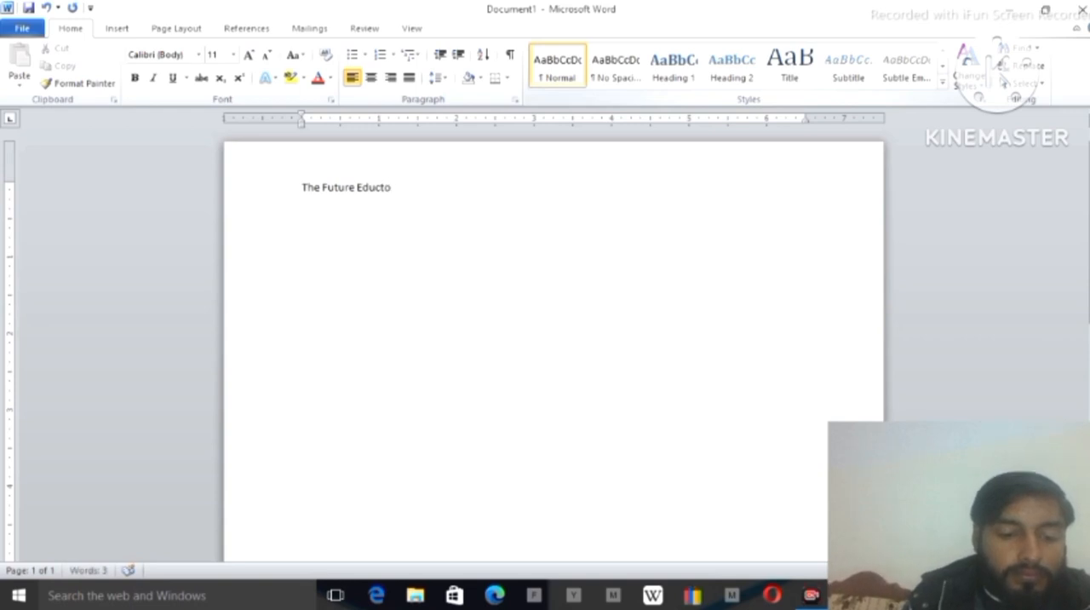
type("r Schoo")
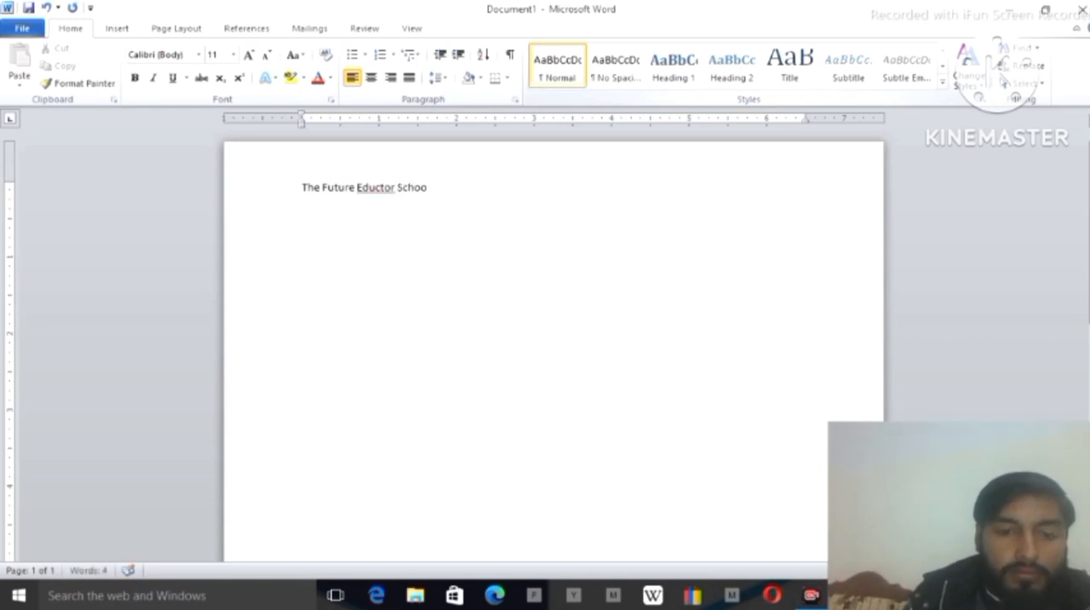
type("l Sys")
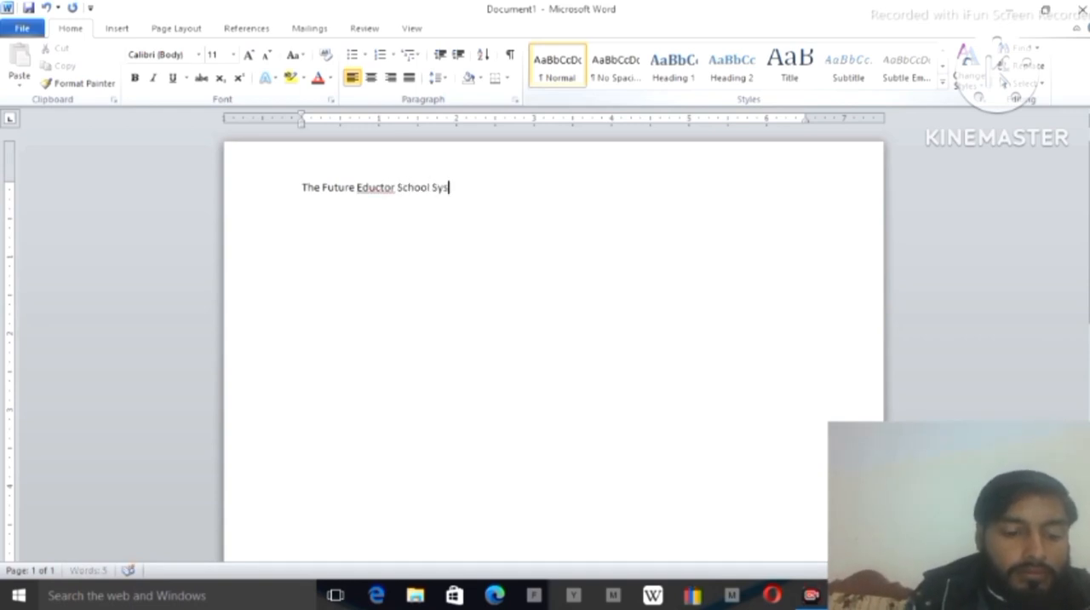
type("tem")
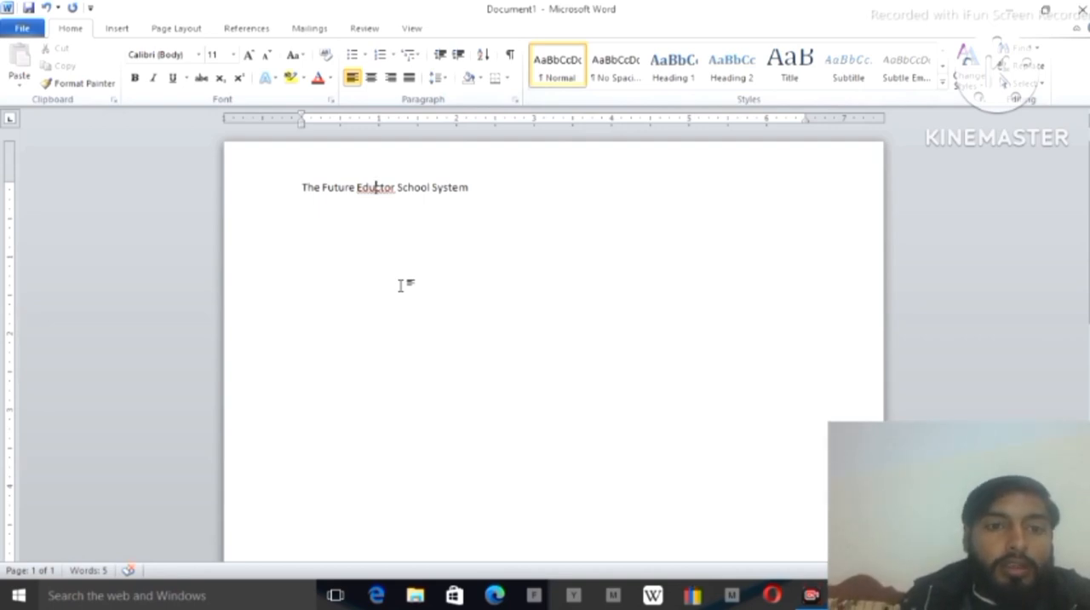
Correct "Eductor" to the suggested spelling "Educator" and add "Essa" at the end of the heading
right_click(374, 194)
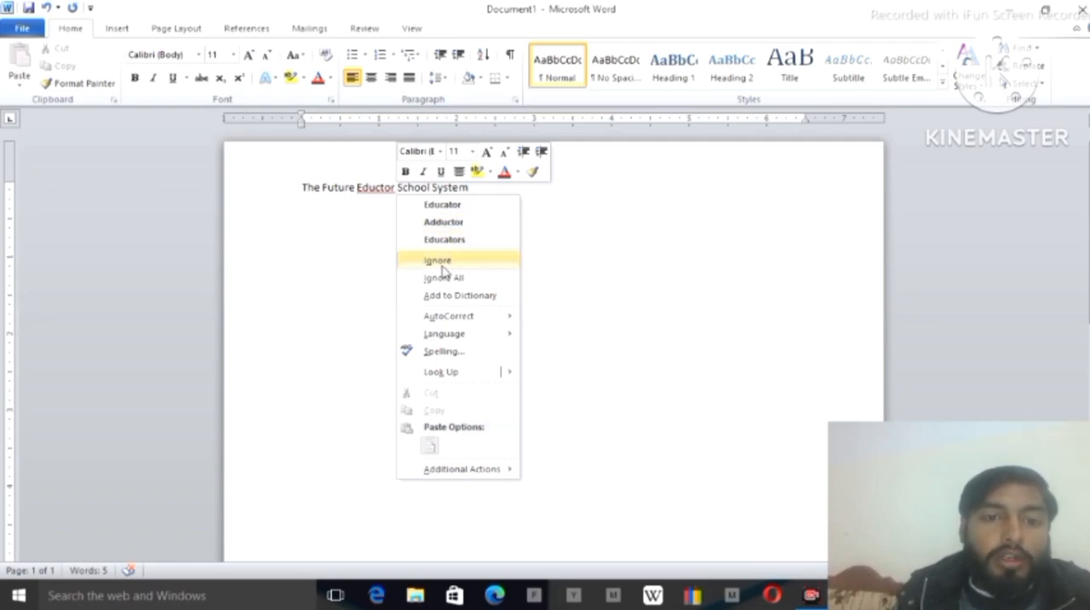
left_click(443, 205)
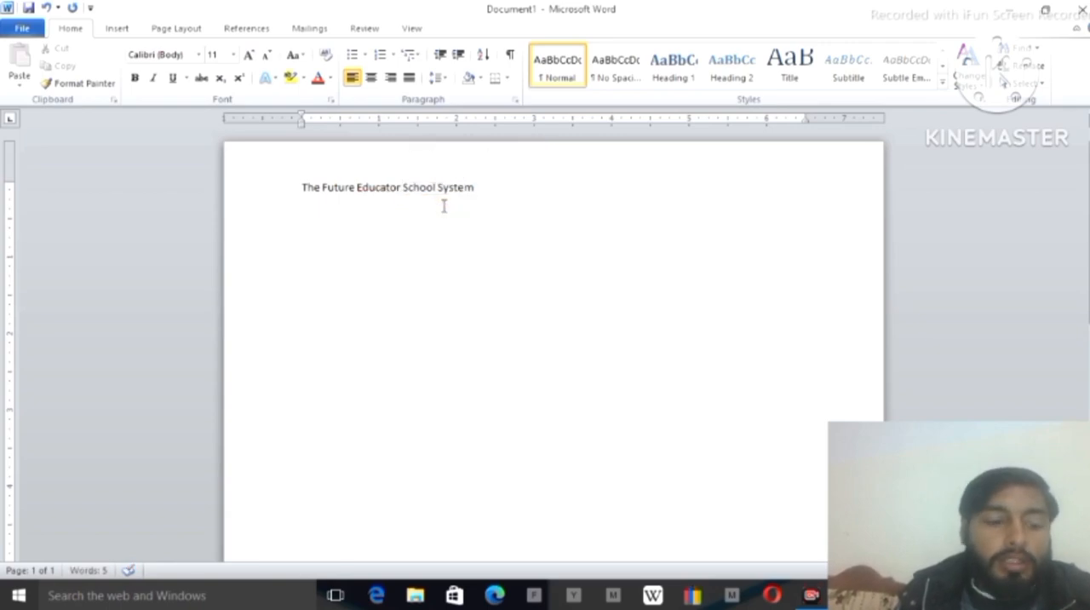
left_click(480, 196)
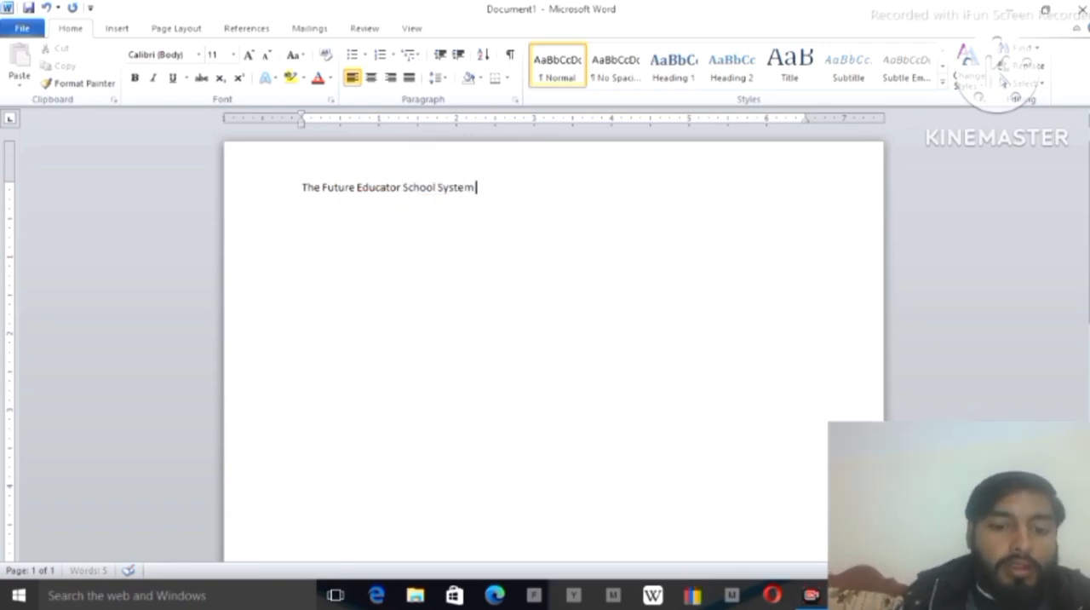
type("Essa")
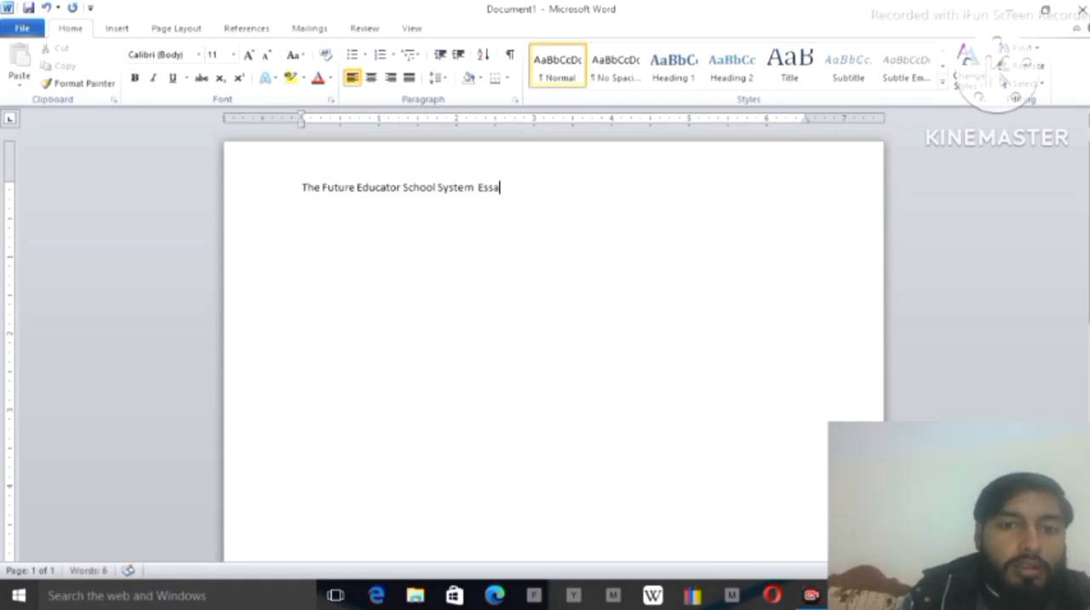
Select the whole heading and increase its font size to 22
key("ctrl+a")
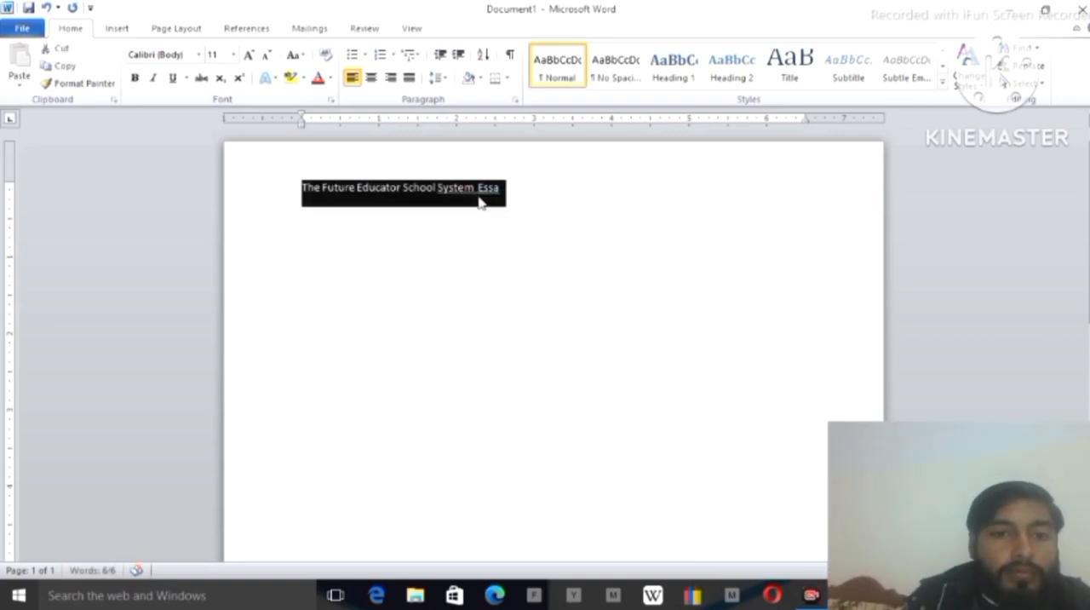
left_click(250, 56)
left_click(250, 55)
left_click(250, 56)
left_click(249, 55)
left_click(250, 55)
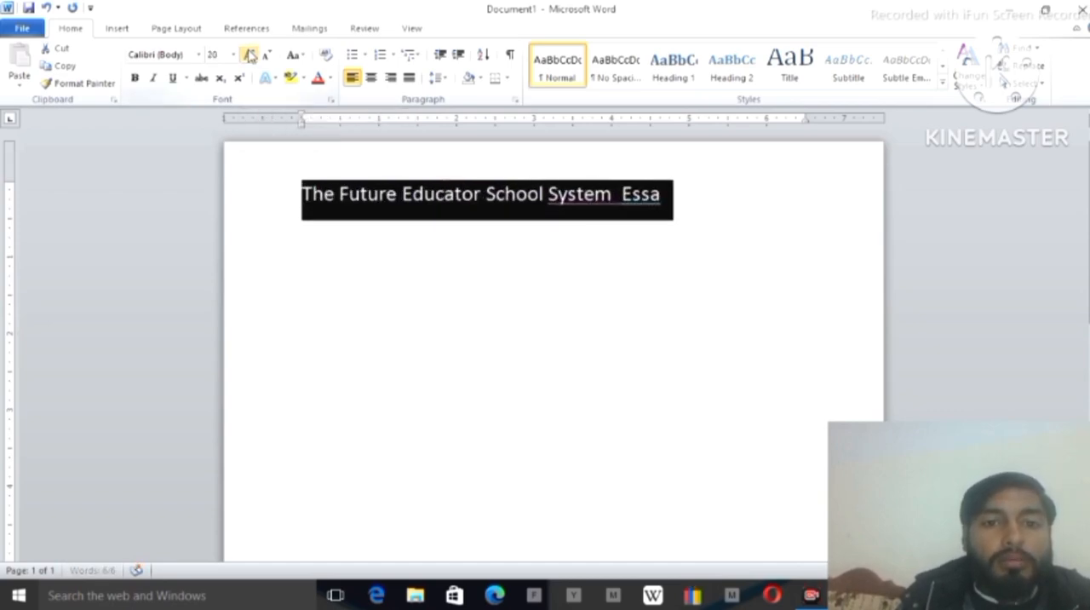
left_click(250, 55)
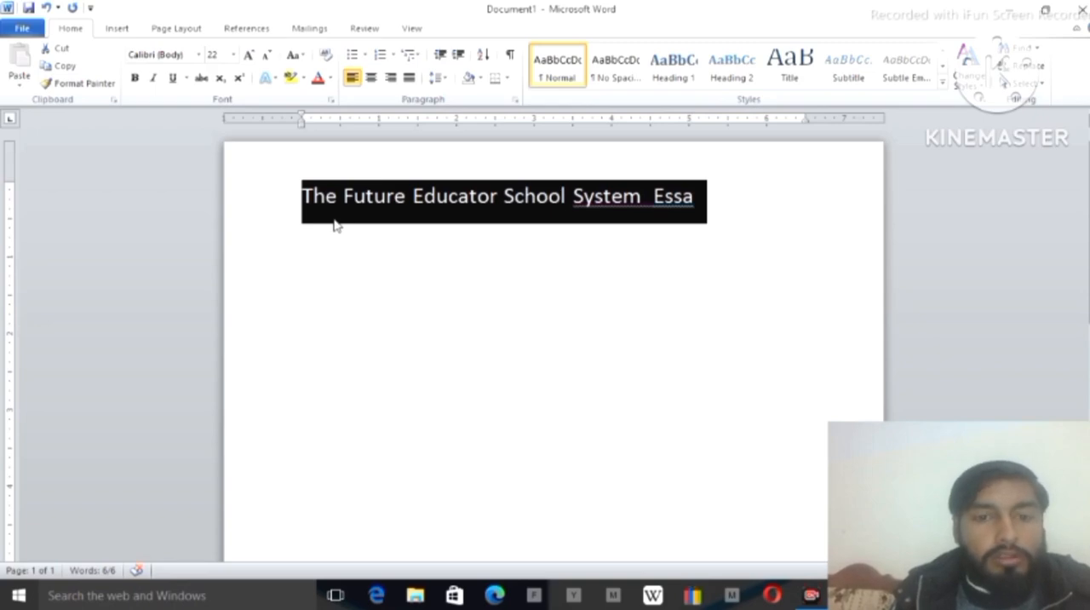
Try enlarging the heading to font size 26 and bring it back down to 22
key("ctrl+shift+period")
key("ctrl+shift+period")
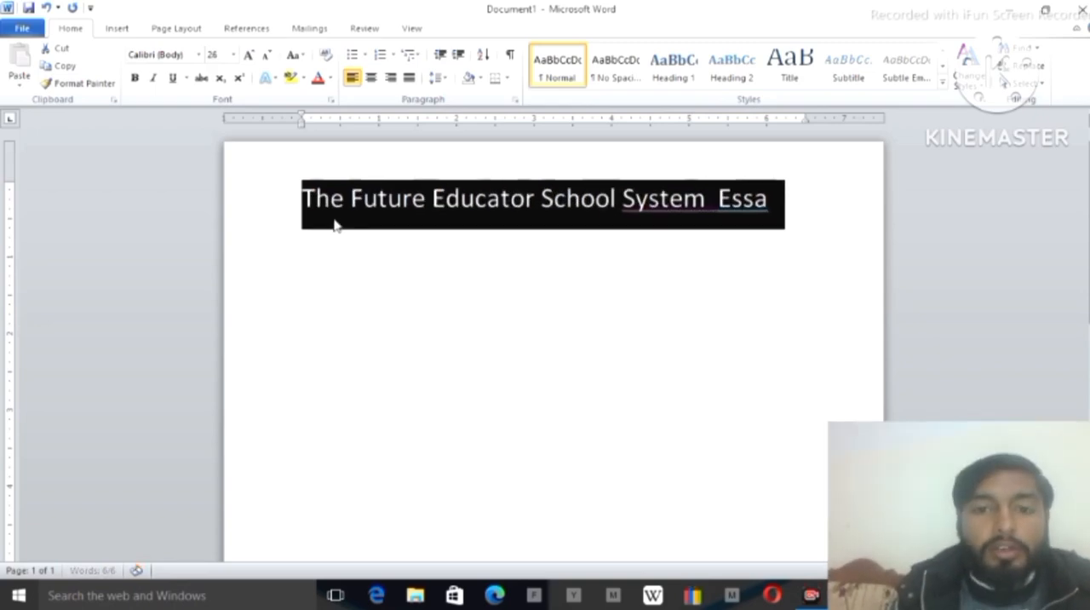
key("ctrl+shift+comma")
key("ctrl+shift+comma")
key("ctrl+shift+comma")
key("ctrl+shift+period")
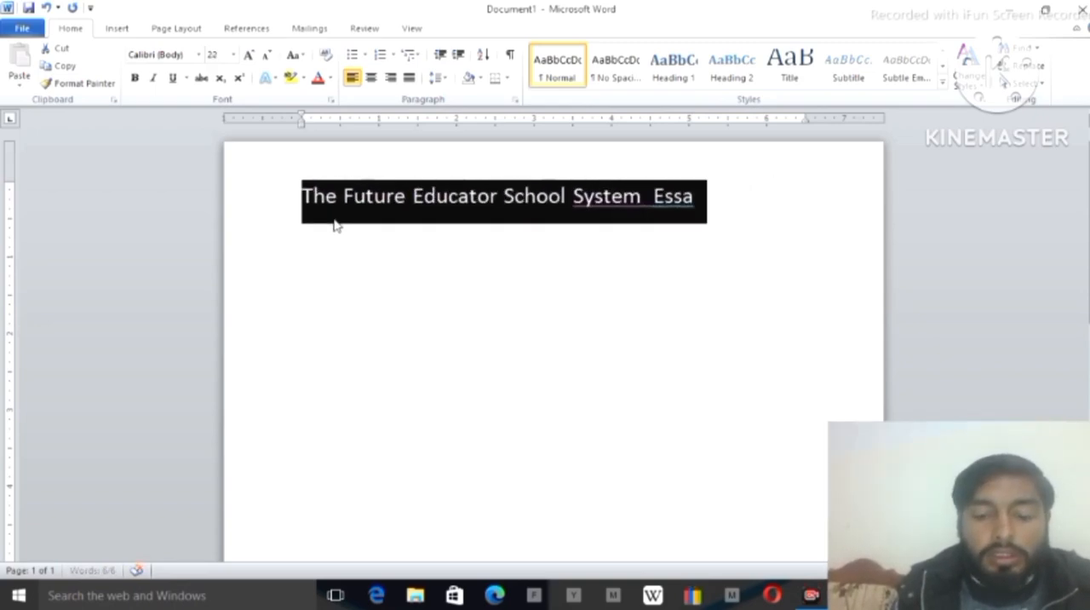
key("ctrl+shift+comma")
key("ctrl+shift+period")
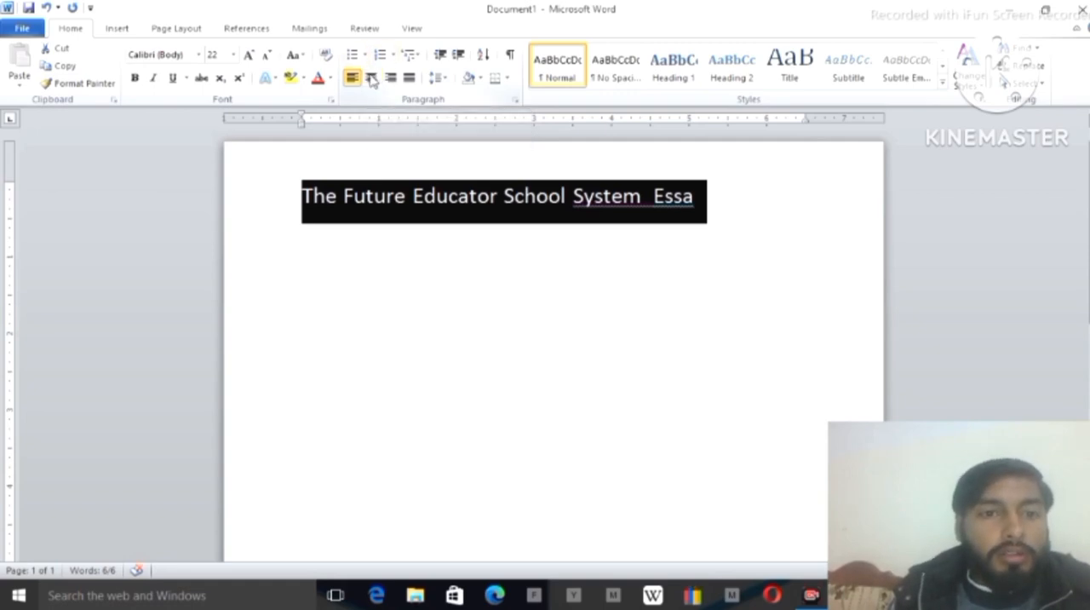
Try right and left alignment on the heading and settle on centre alignment
left_click(371, 78)
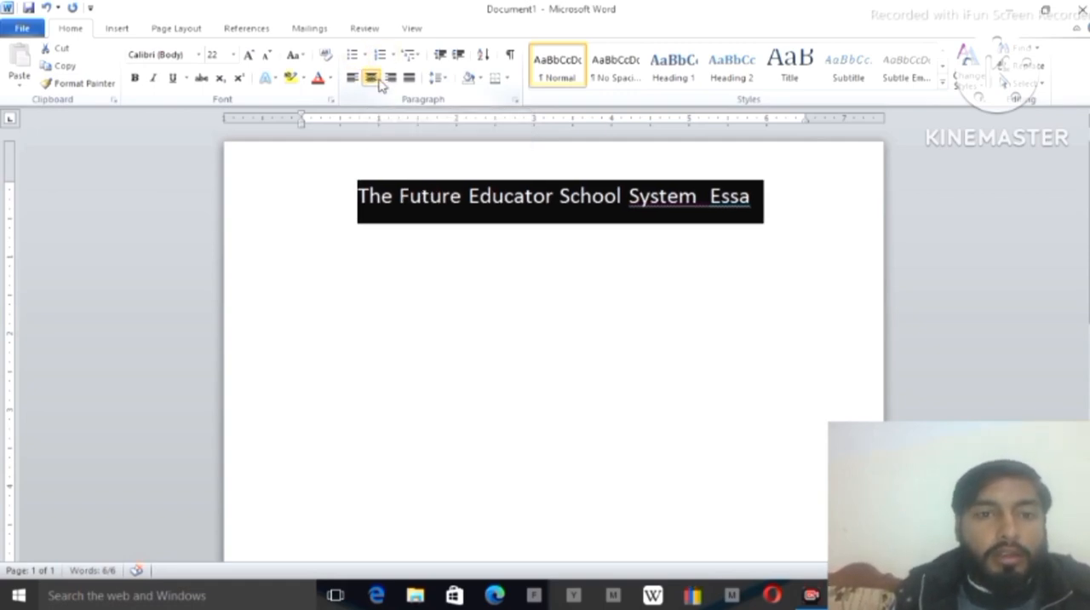
left_click(389, 79)
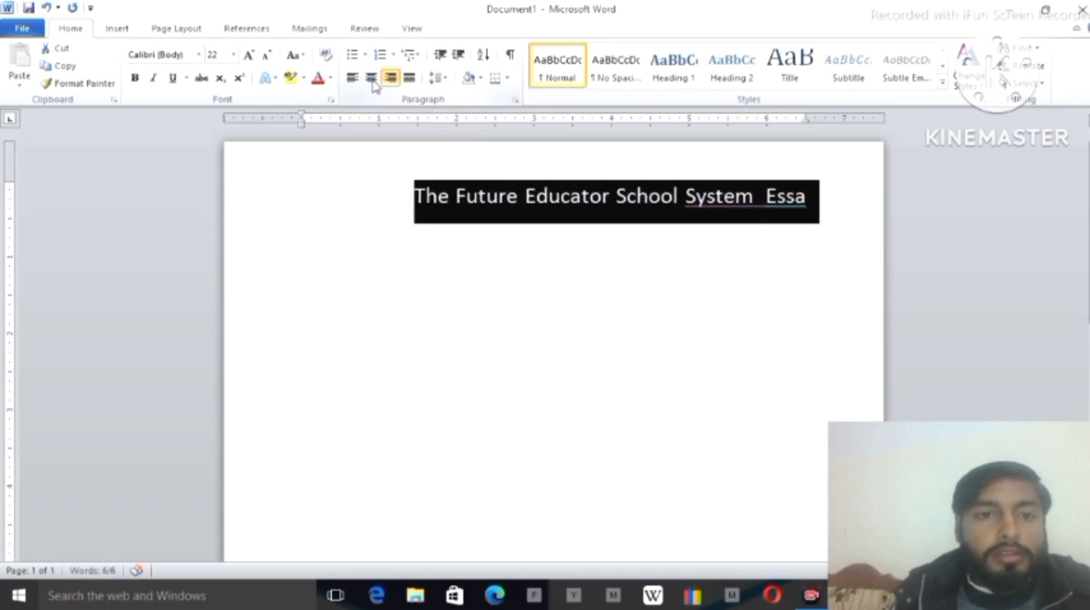
left_click(352, 80)
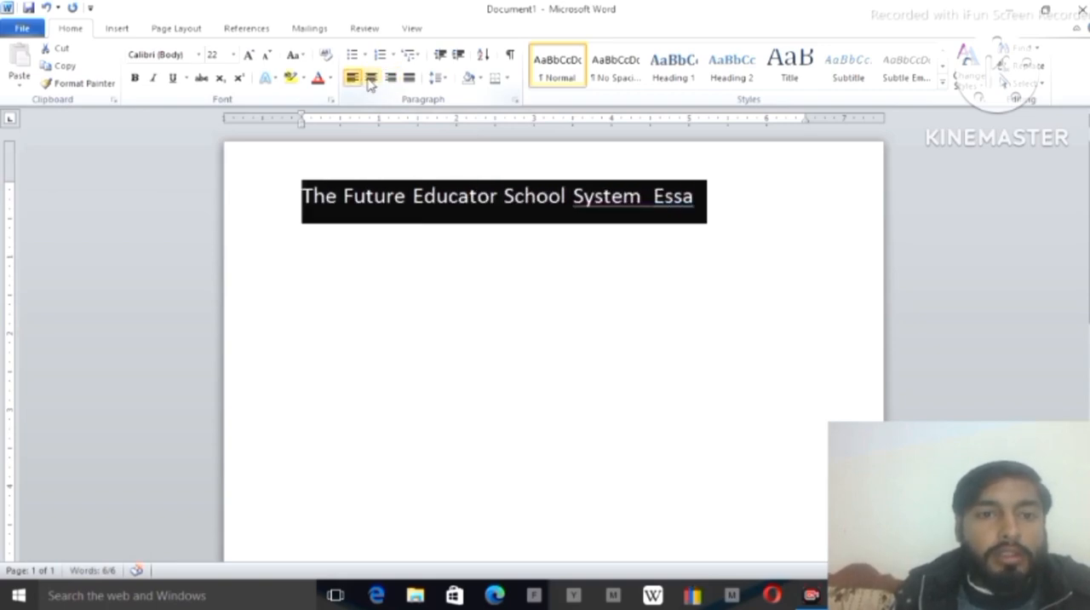
left_click(371, 78)
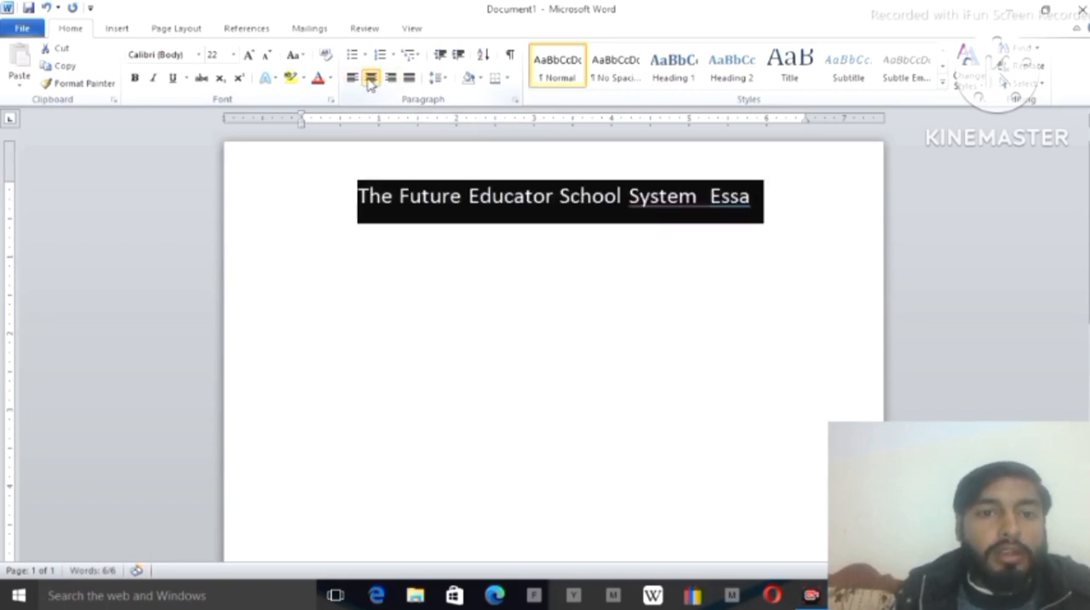
Apply the standard Yellow shading behind the heading paragraph
left_click(482, 80)
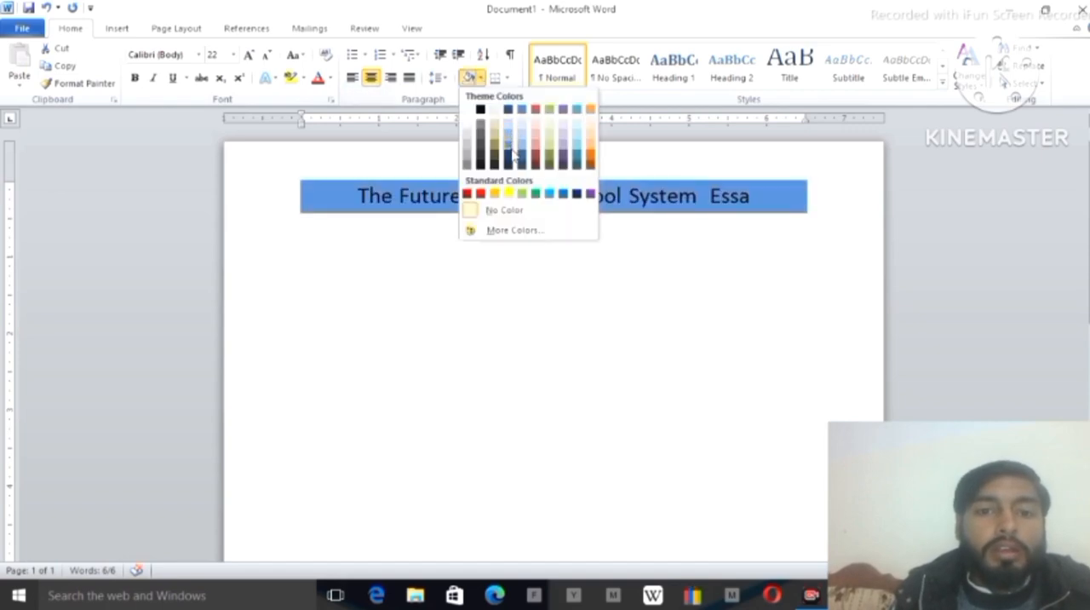
left_click(510, 196)
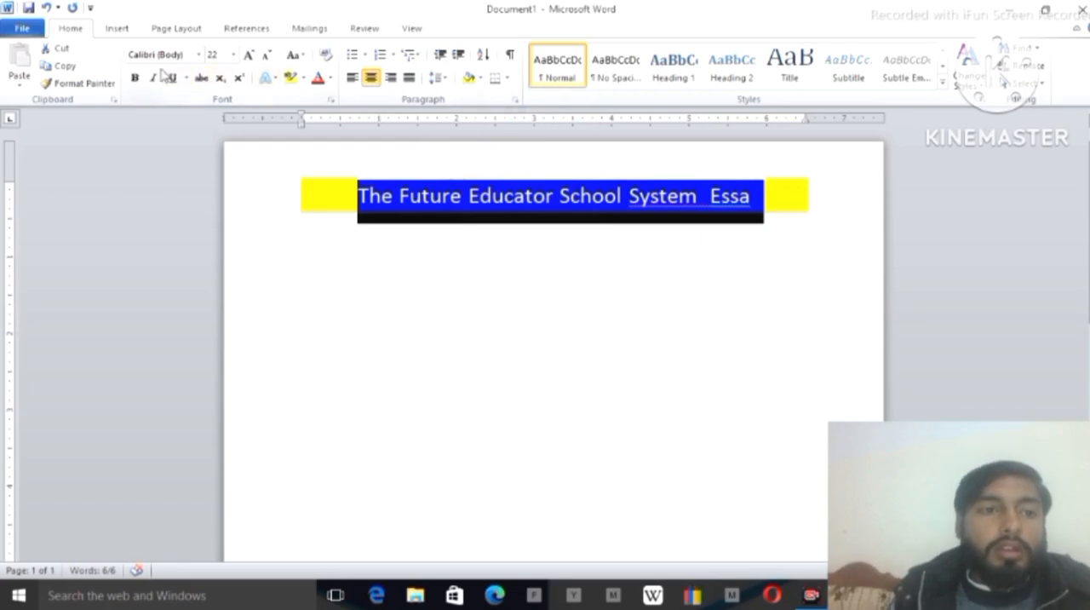
Make the heading bold and change its font to Arial Black
left_click(134, 80)
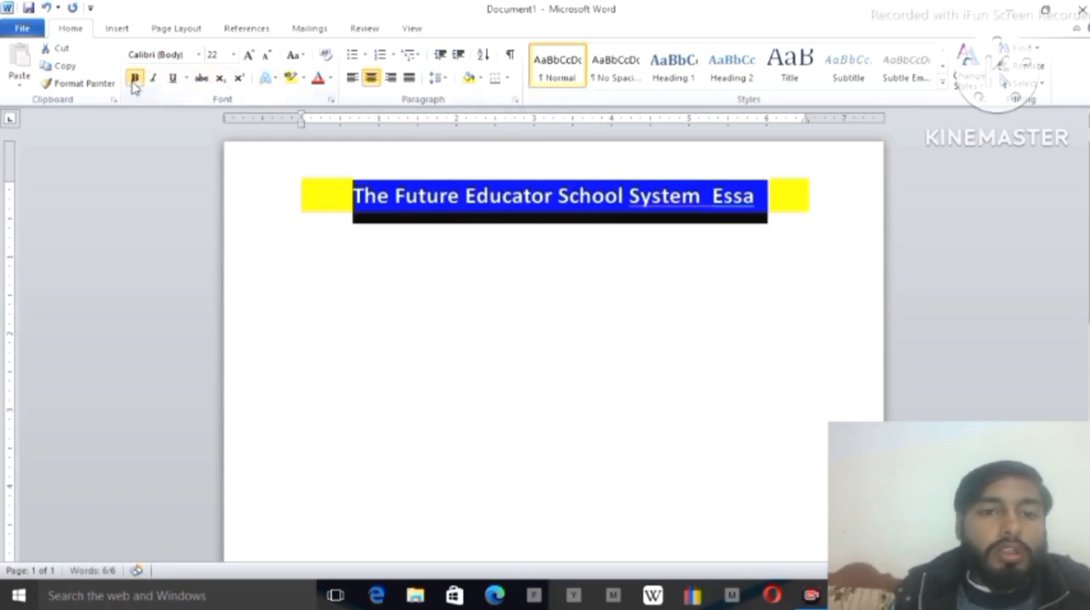
left_click(199, 54)
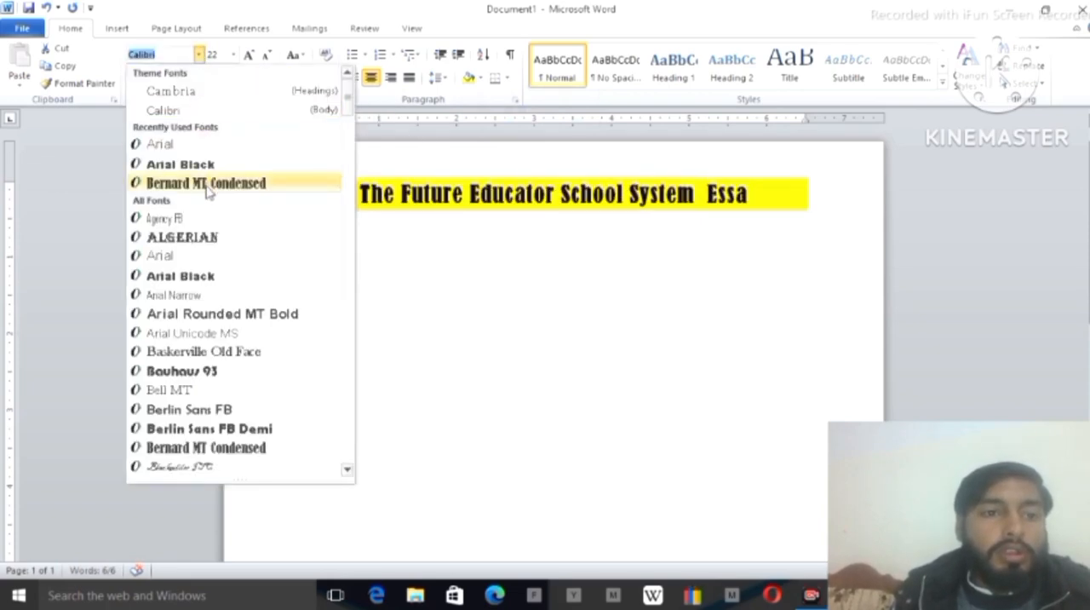
left_click(180, 276)
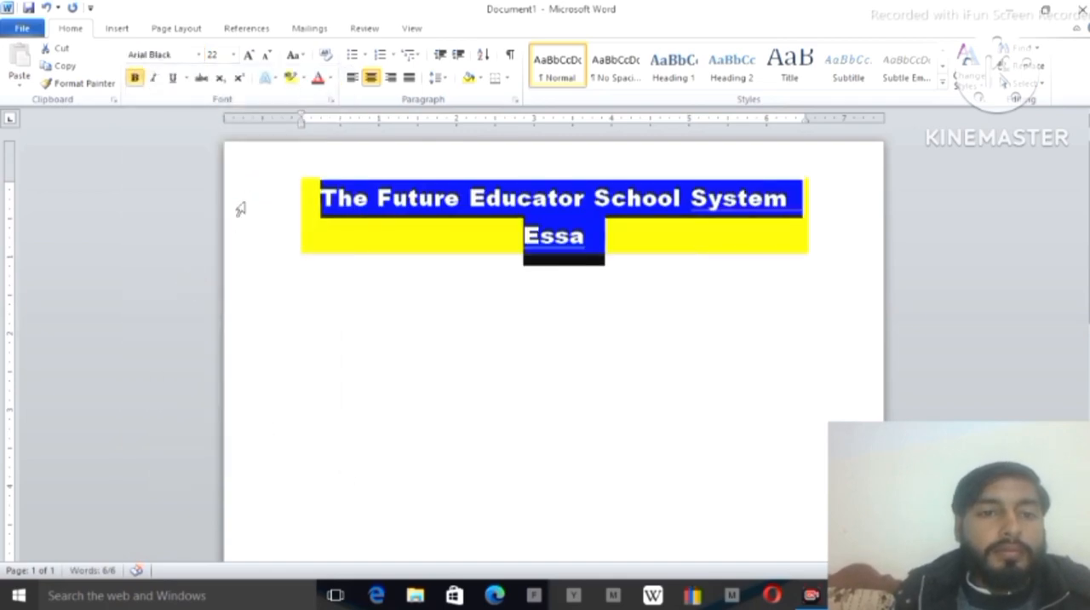
Colour the heading text standard dark blue and apply the black glossy text effect from the fourth row of presets
left_click(331, 78)
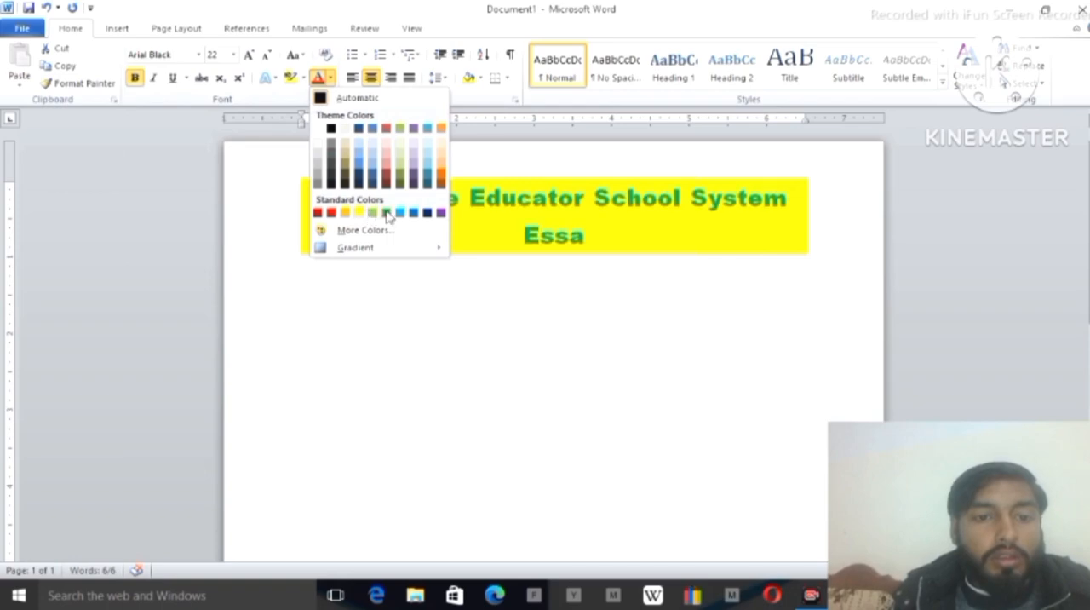
left_click(428, 214)
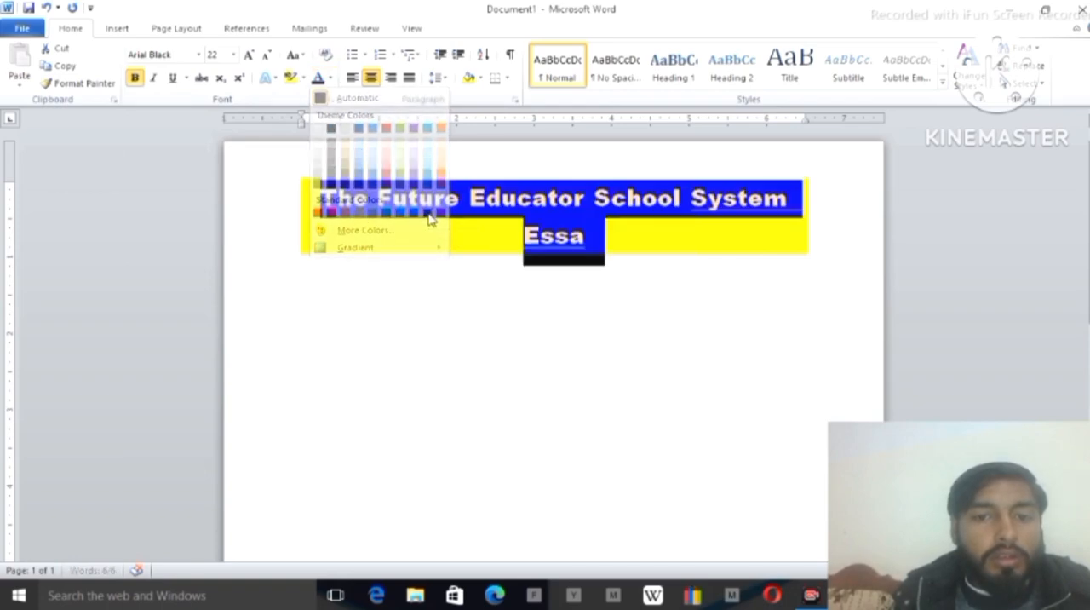
left_click(273, 79)
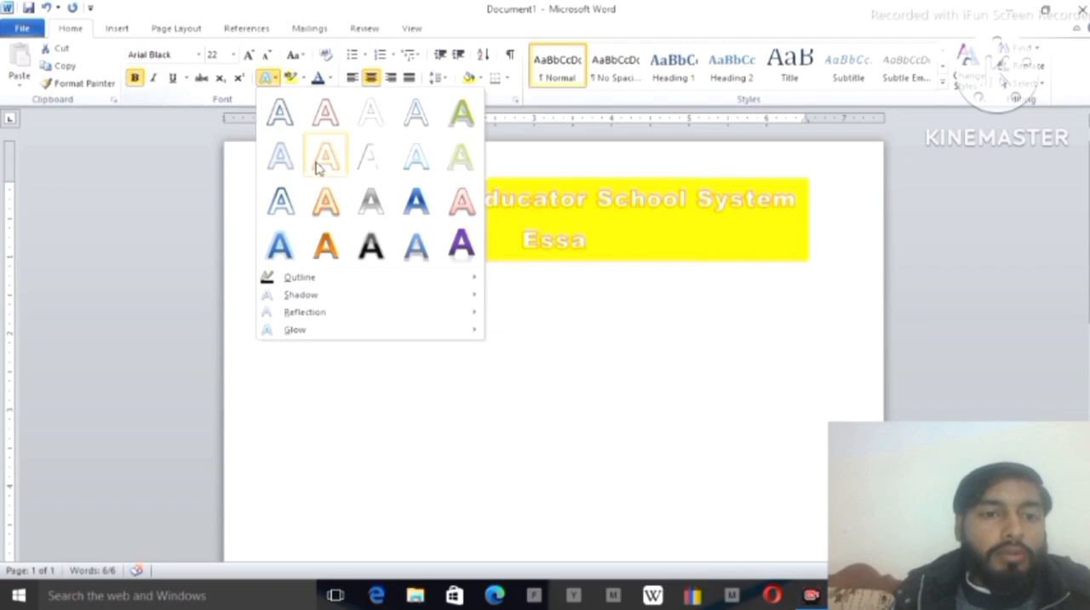
left_click(385, 258)
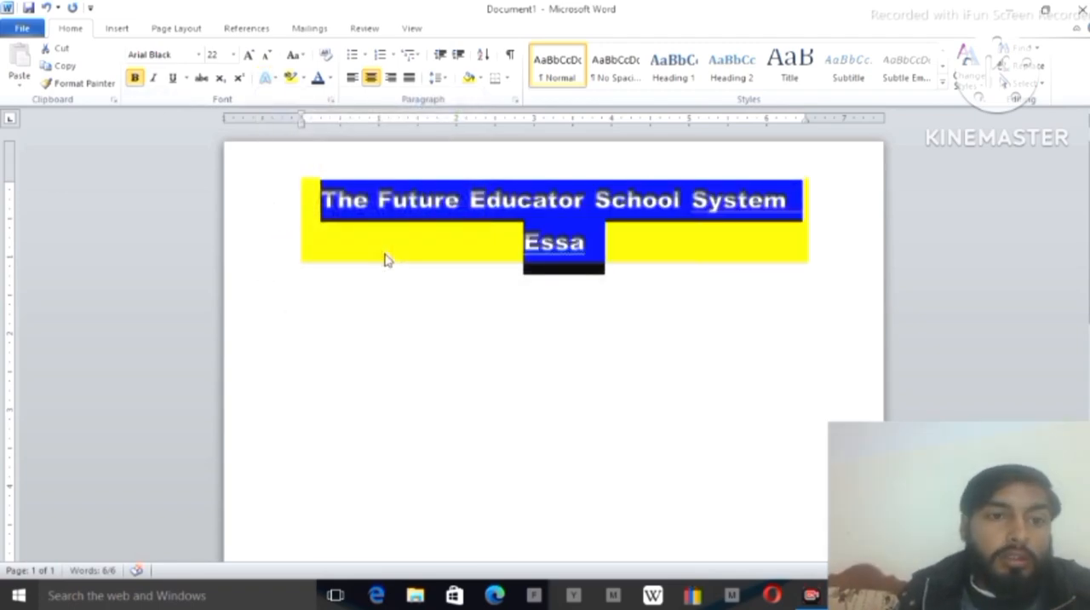
Convert the whole heading to UPPERCASE and deselect it
left_click(292, 57)
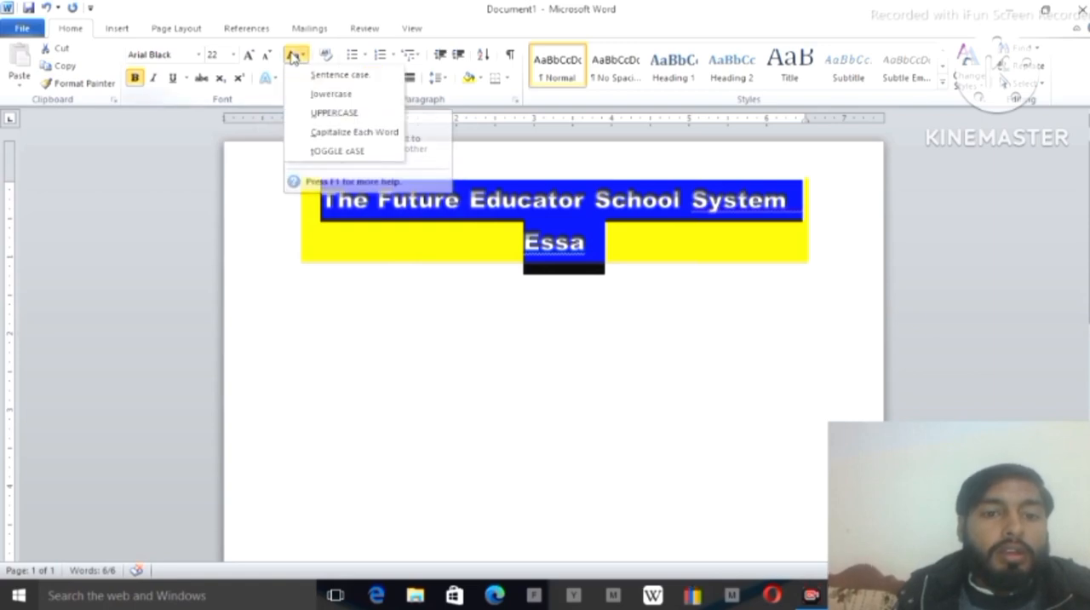
left_click(332, 112)
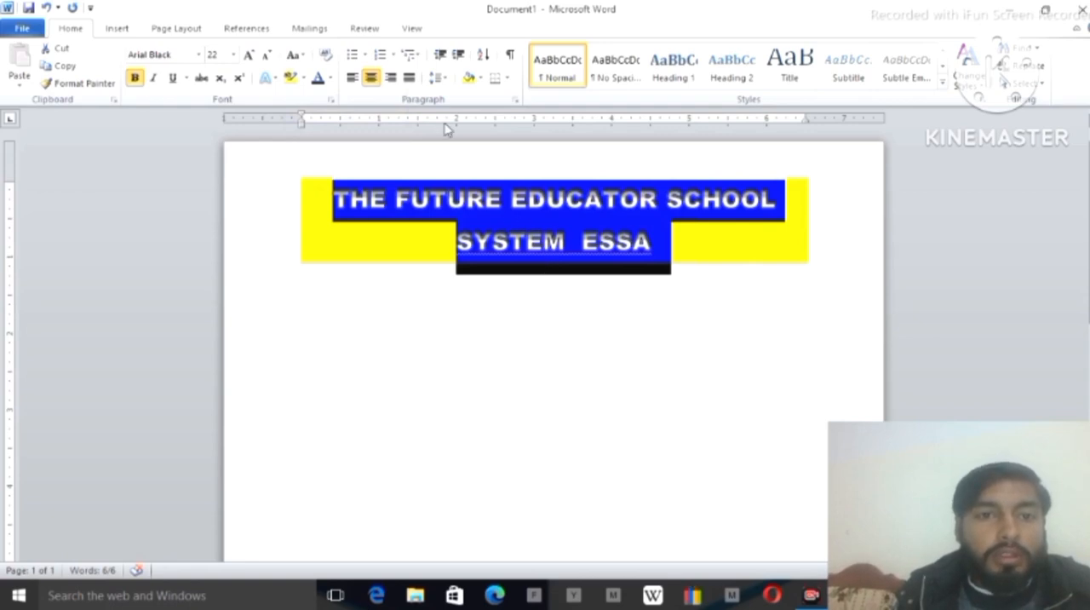
left_click(511, 244)
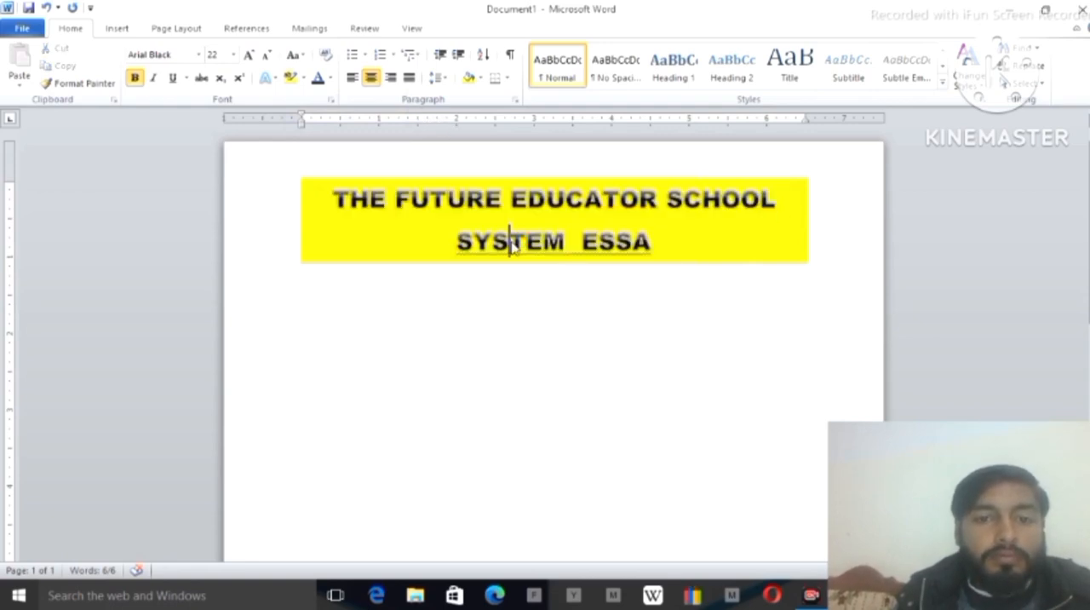